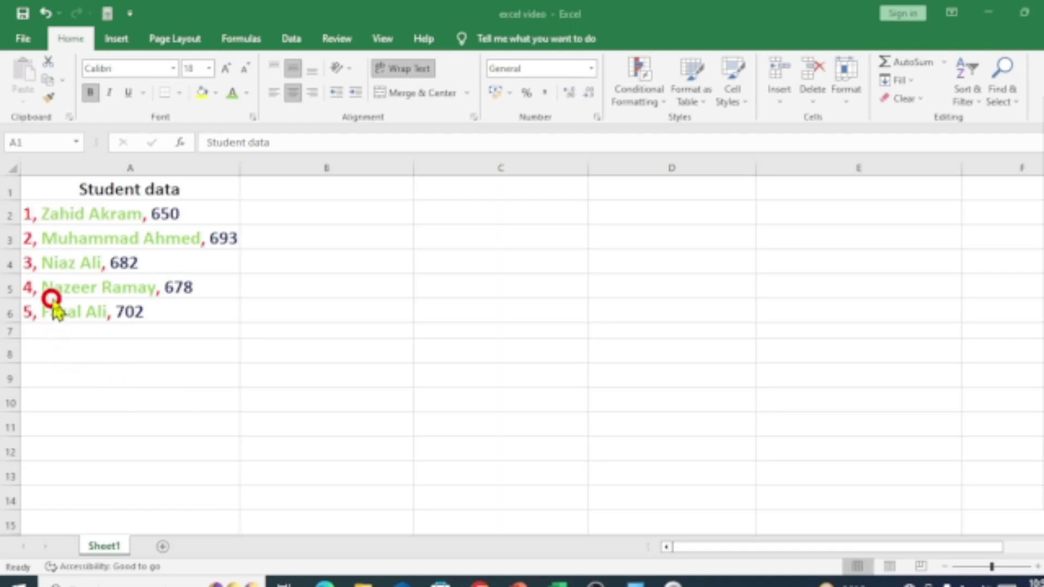
Step: Paste the RollNo, Name and Obtained Marks headers into cells B1 through D1
mouse_move(21, 202)
left_mouse_down()
mouse_move(239, 326)
mouse_move(220, 335)
left_mouse_up()
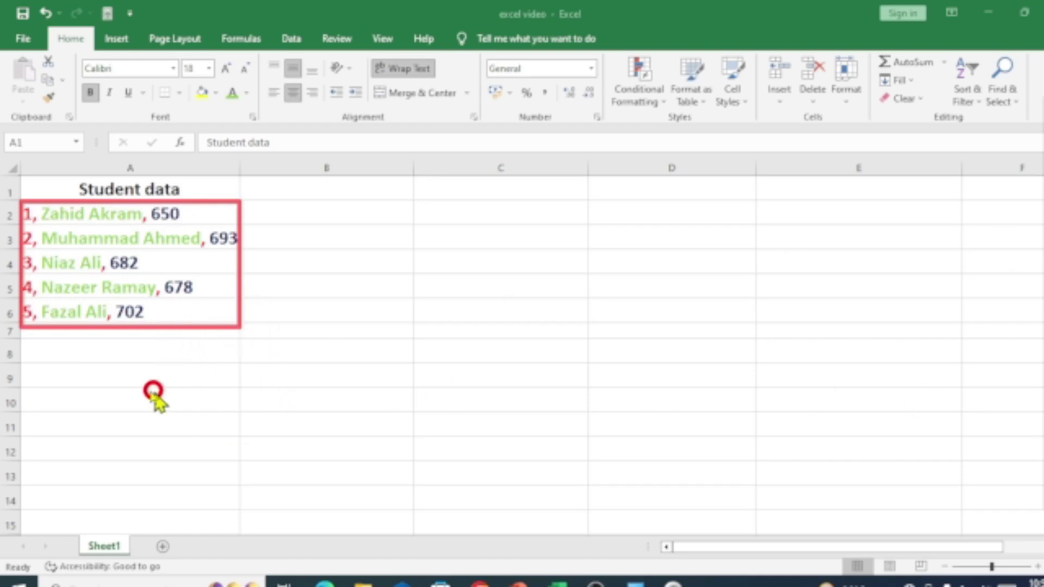
left_click_drag(34, 356, 28, 322)
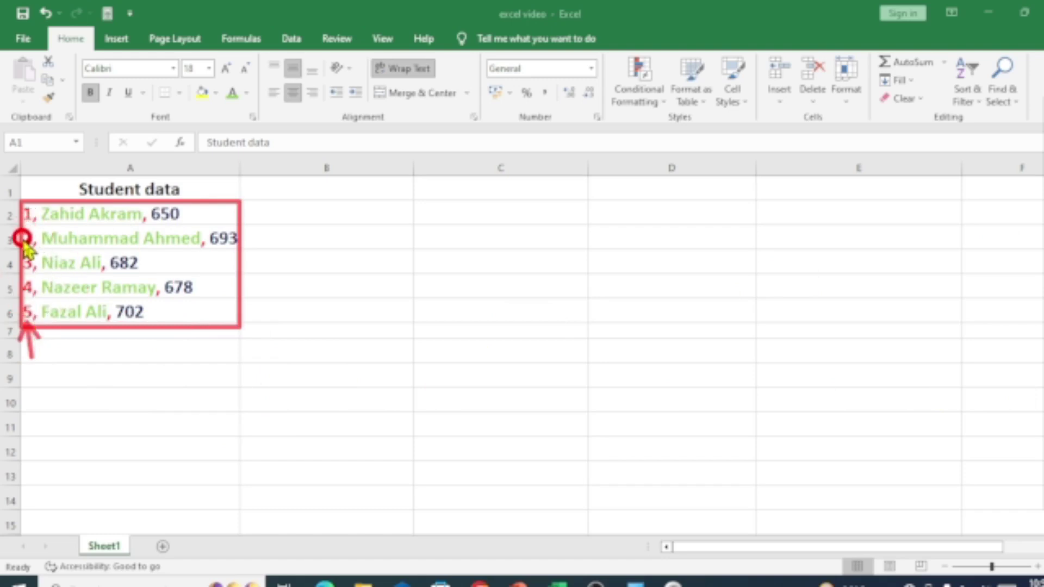
left_click(838, 575)
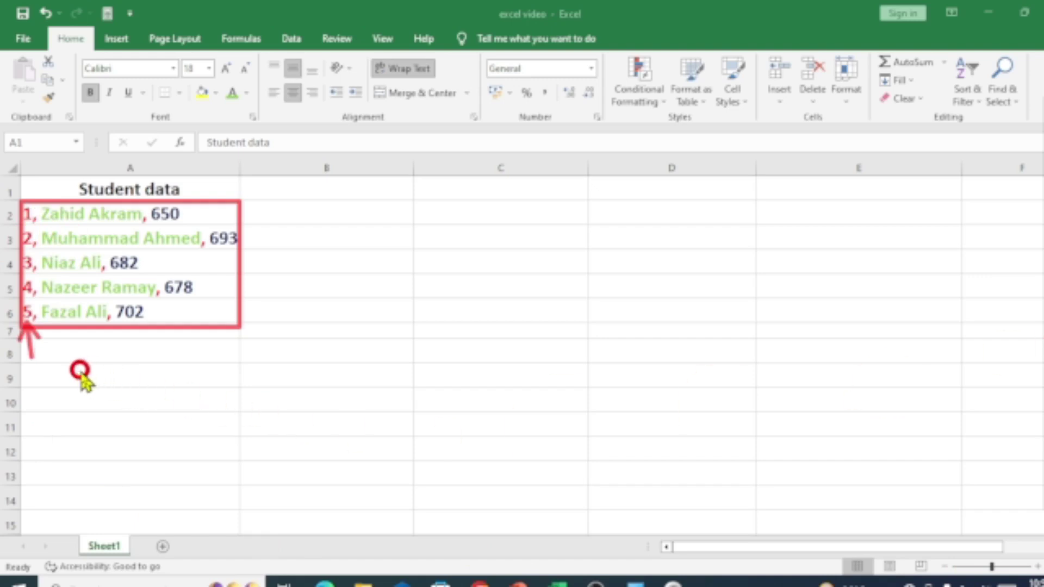
mouse_move(81, 371)
left_mouse_down()
mouse_move(71, 328)
mouse_move(86, 344)
left_mouse_up()
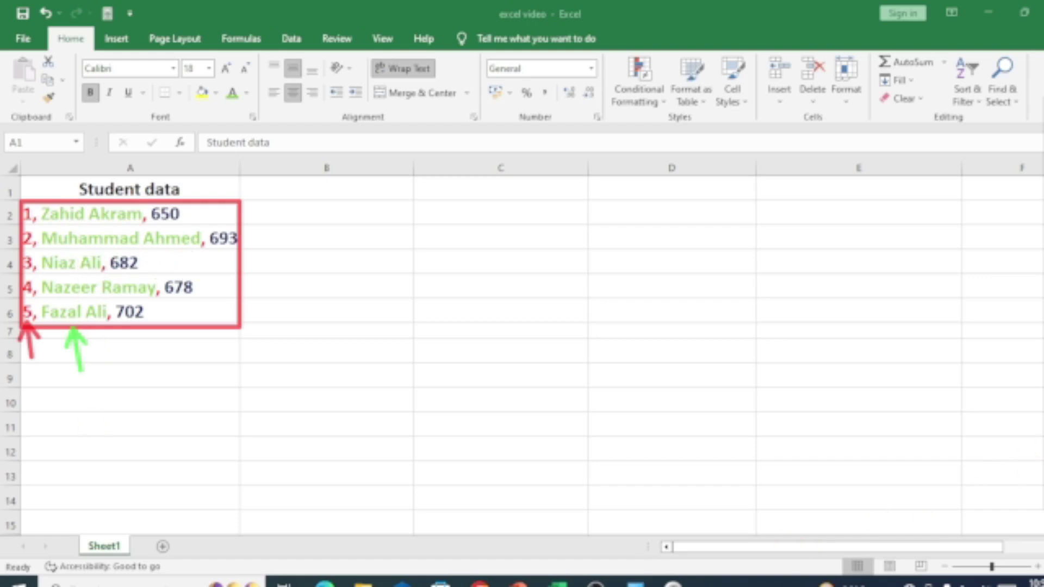
left_click_drag(134, 357, 130, 322)
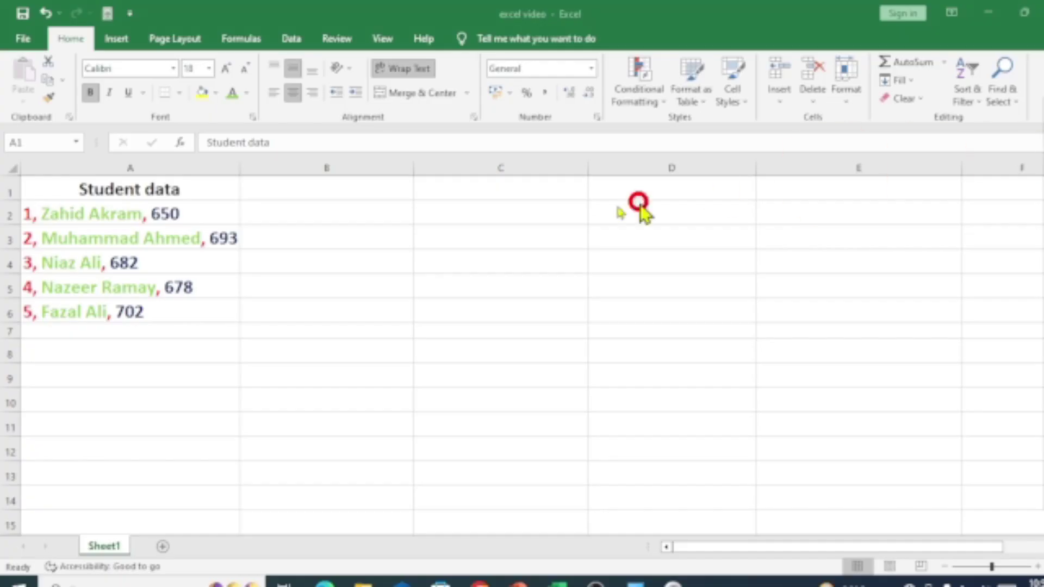
left_click(300, 189)
left_click(300, 188)
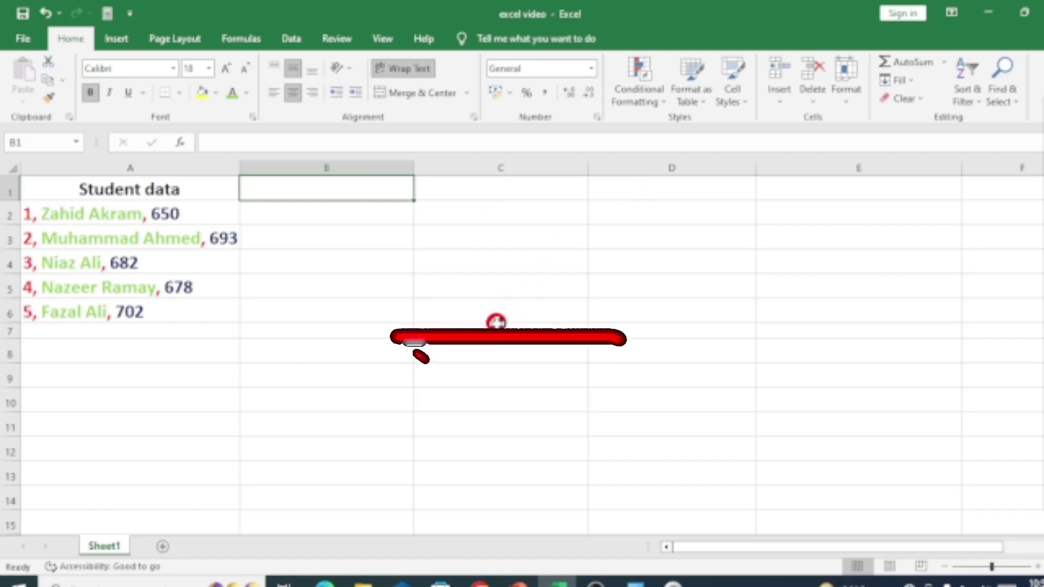
type("RollNo\tName\tObtained Marks")
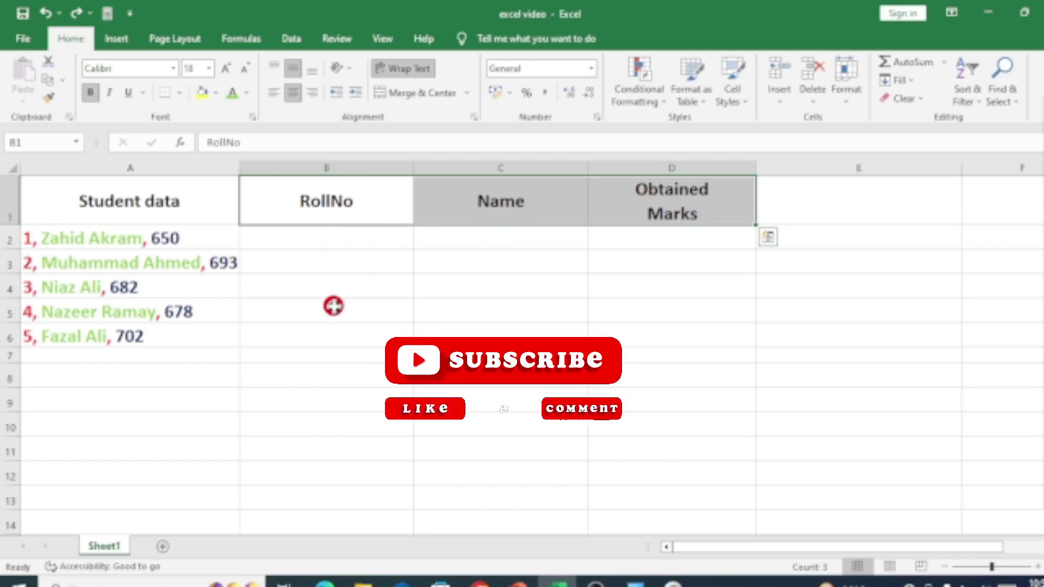
key("Escape")
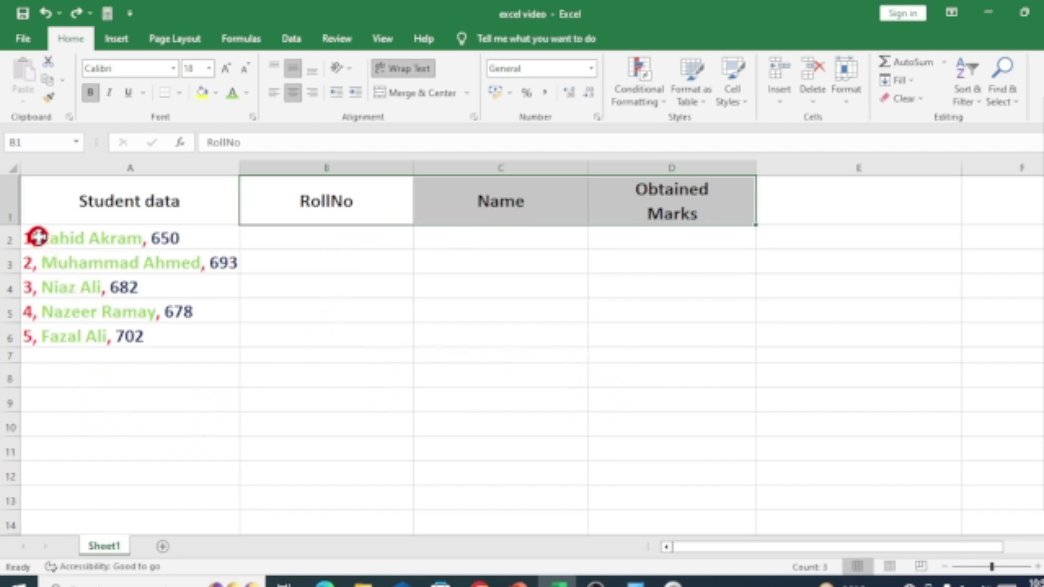
Step: Select the student records in A2:A6 and launch Data > Text to Columns
left_click_drag(37, 237, 137, 330)
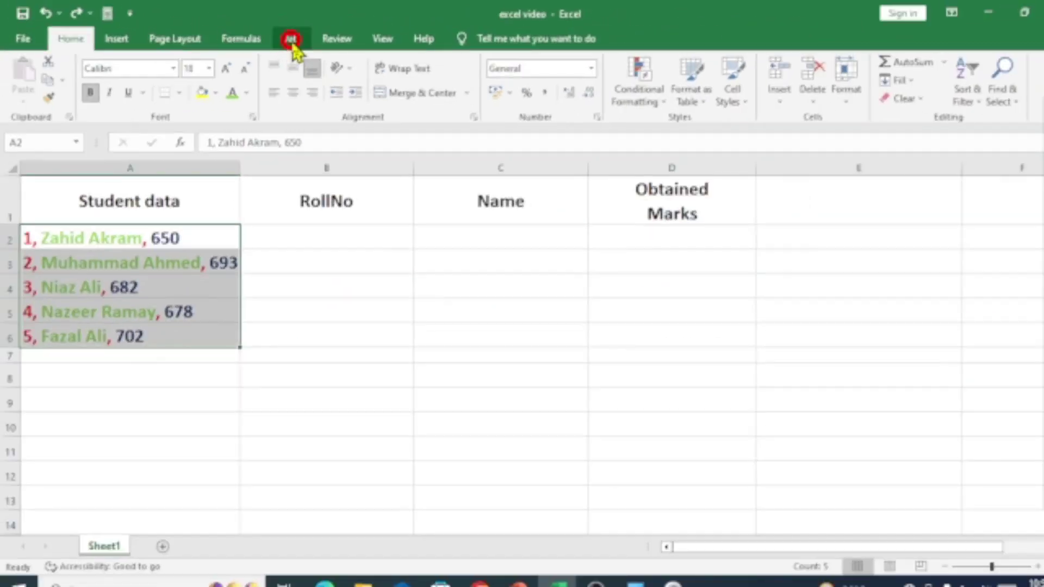
left_click(291, 39)
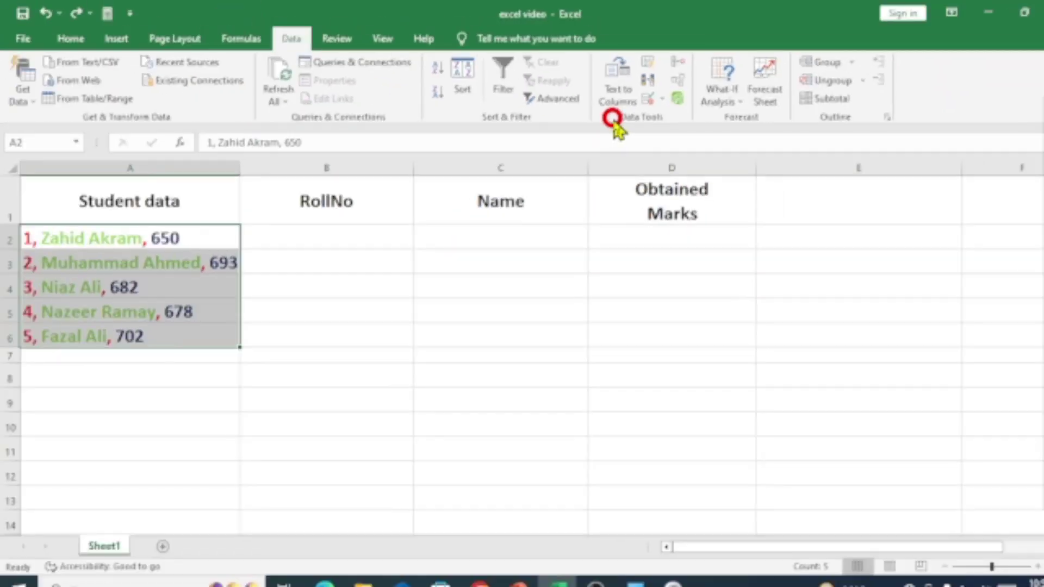
left_click(613, 101)
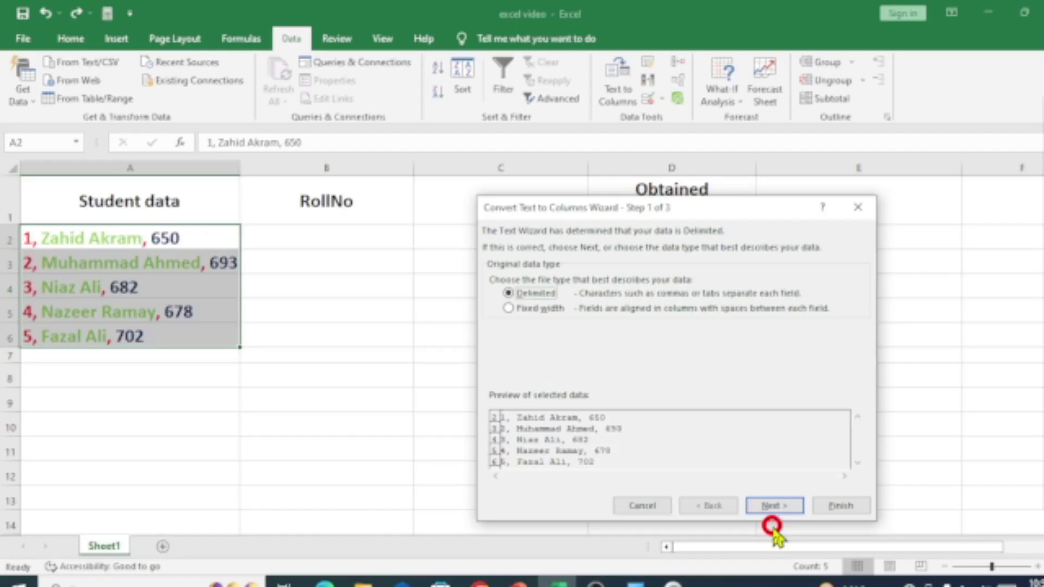
Step: Make Comma the only delimiter, treating consecutive delimiters as one
left_click(771, 507)
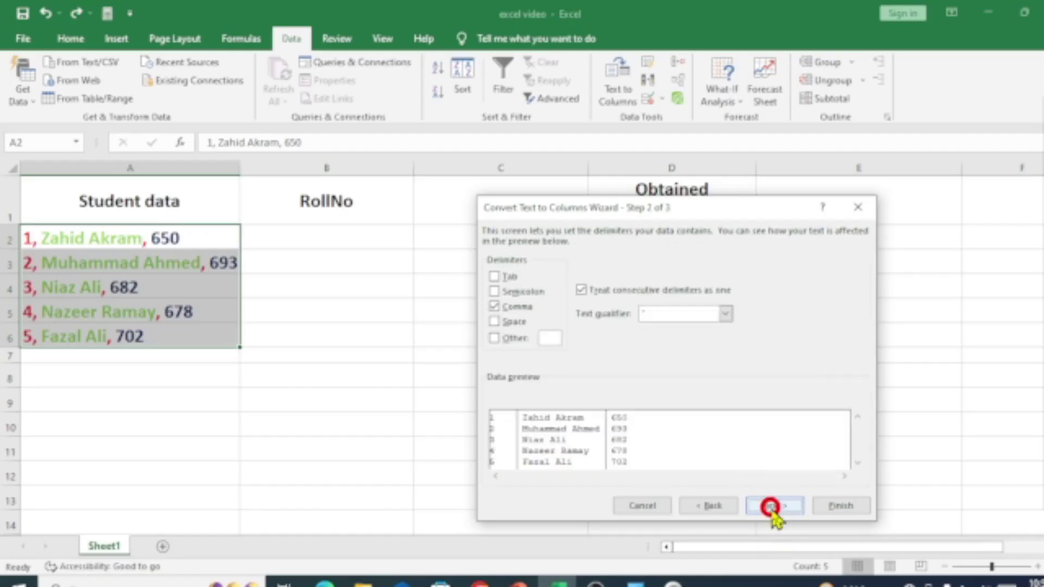
left_click(493, 276)
left_click(495, 303)
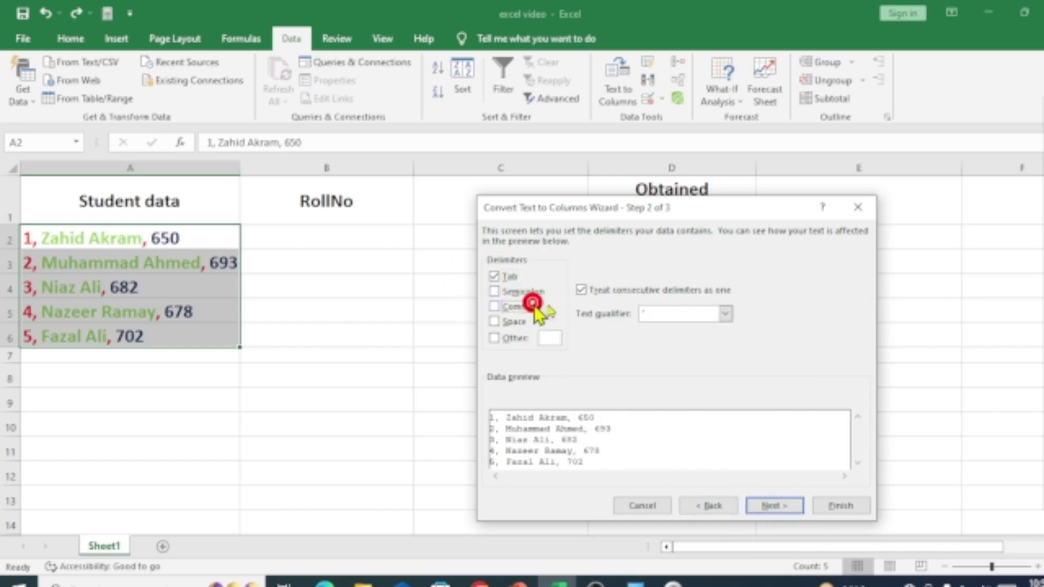
left_click(580, 289)
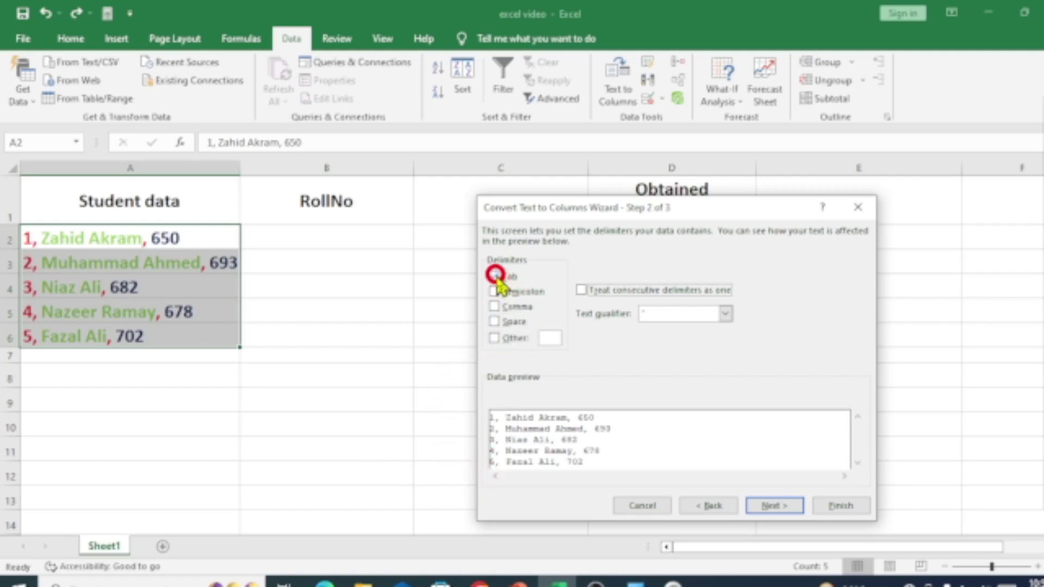
left_click(494, 276)
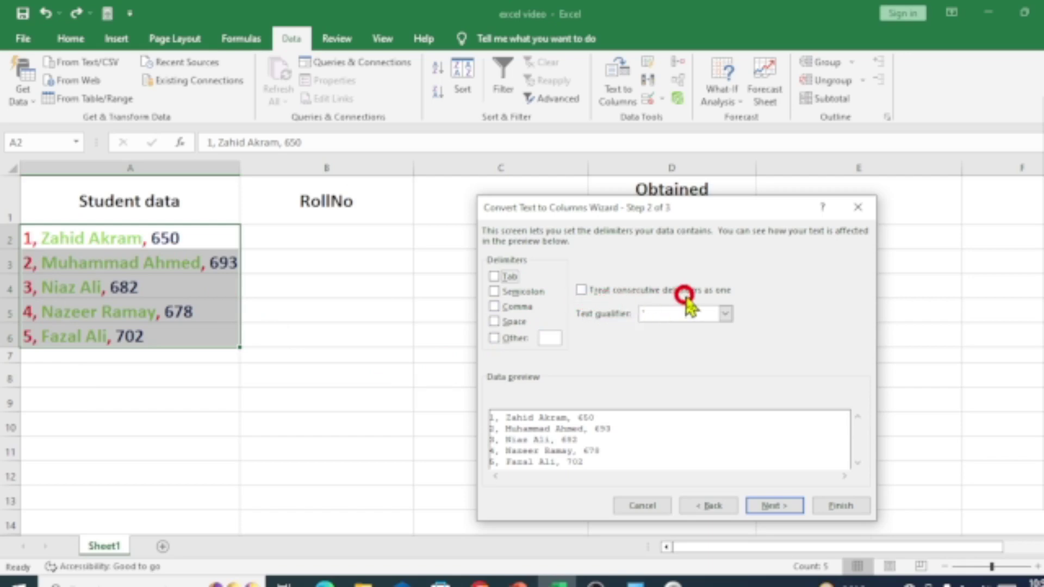
left_click(580, 290)
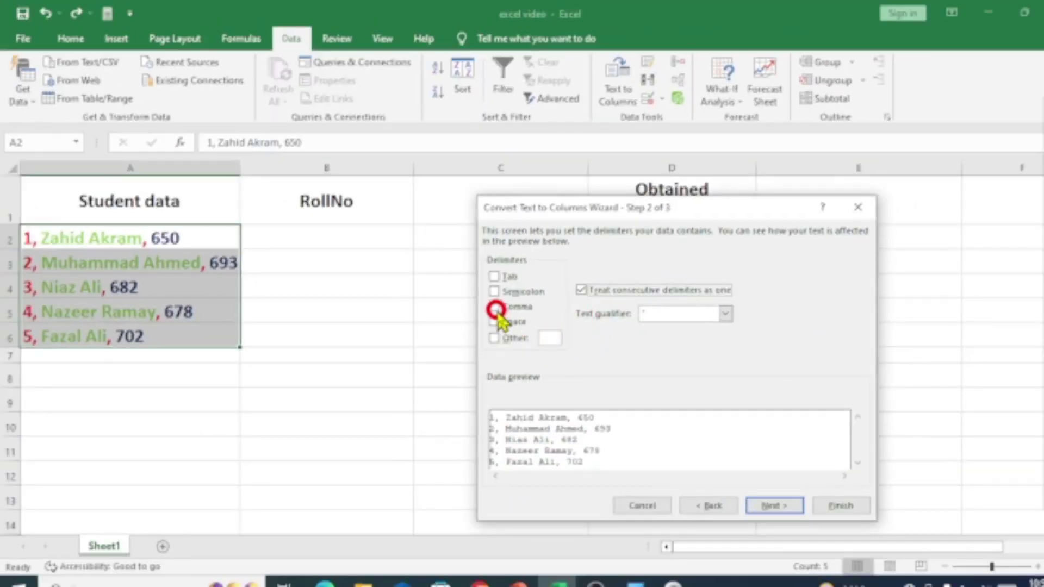
left_click(494, 307)
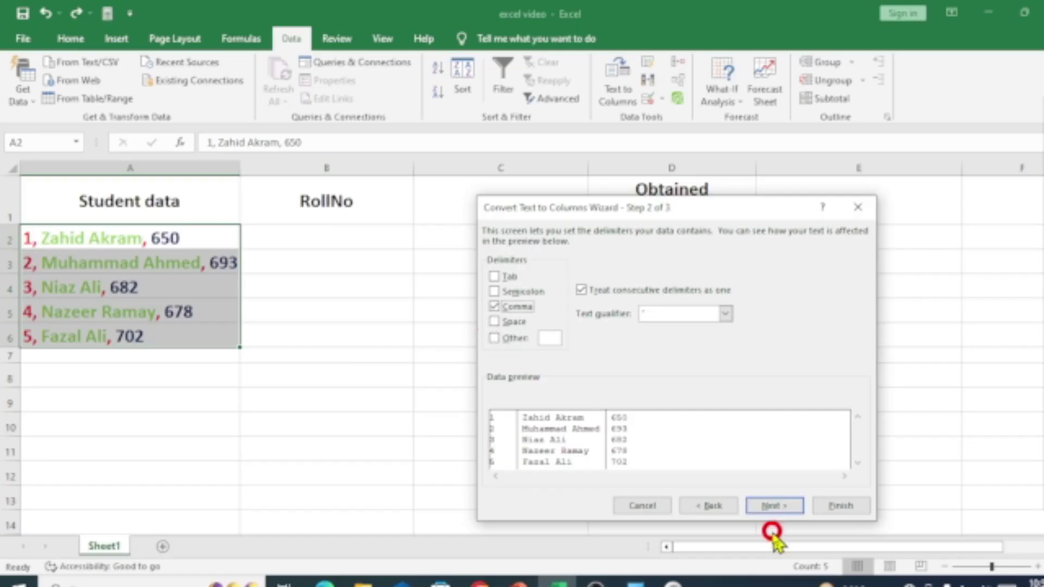
left_click(772, 507)
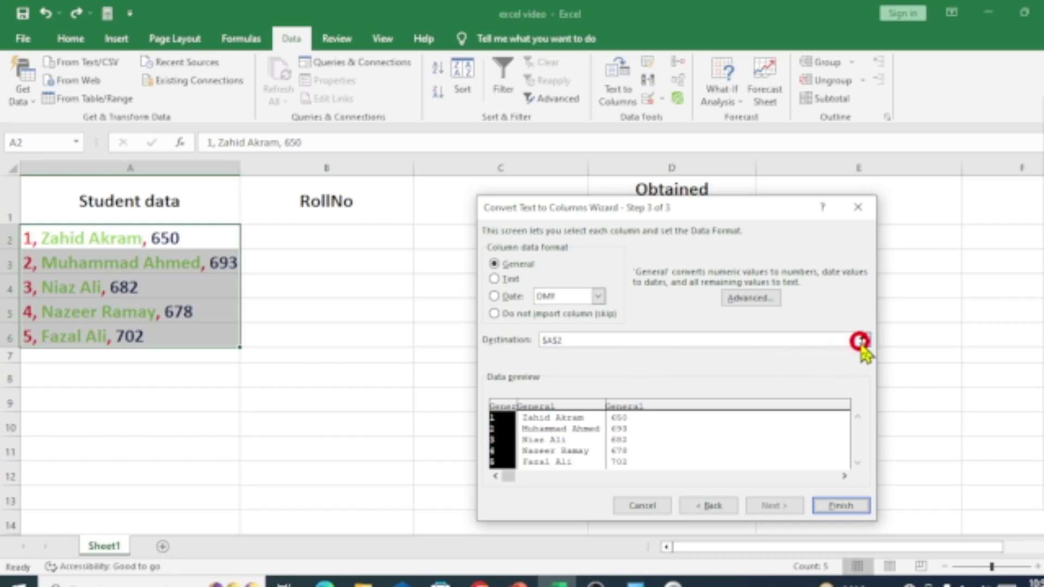
Step: Set the wizard's destination to =$B$2 and finish splitting the records
left_click(862, 339)
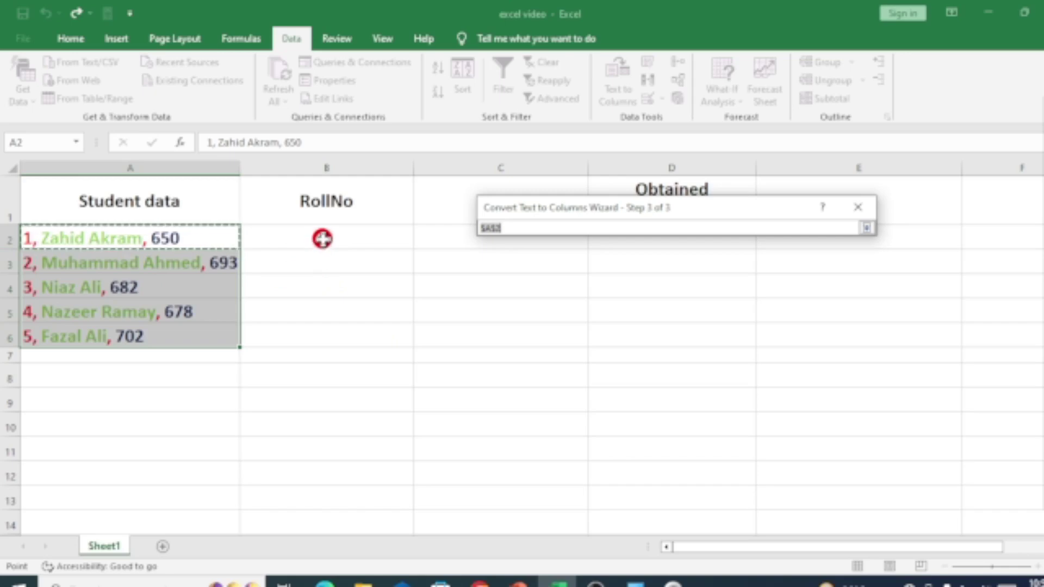
left_click(323, 239)
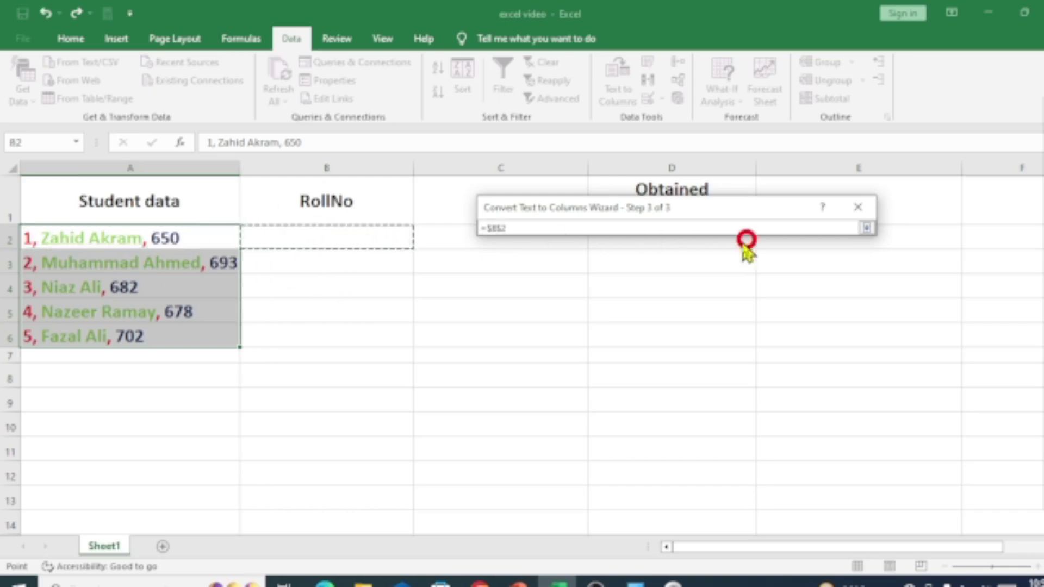
left_click(867, 224)
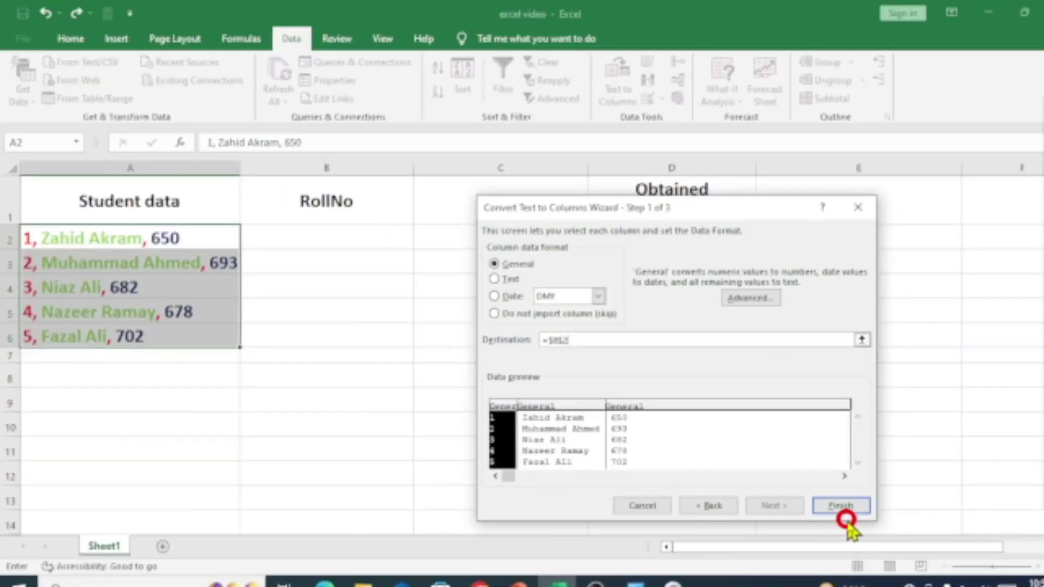
left_click(842, 507)
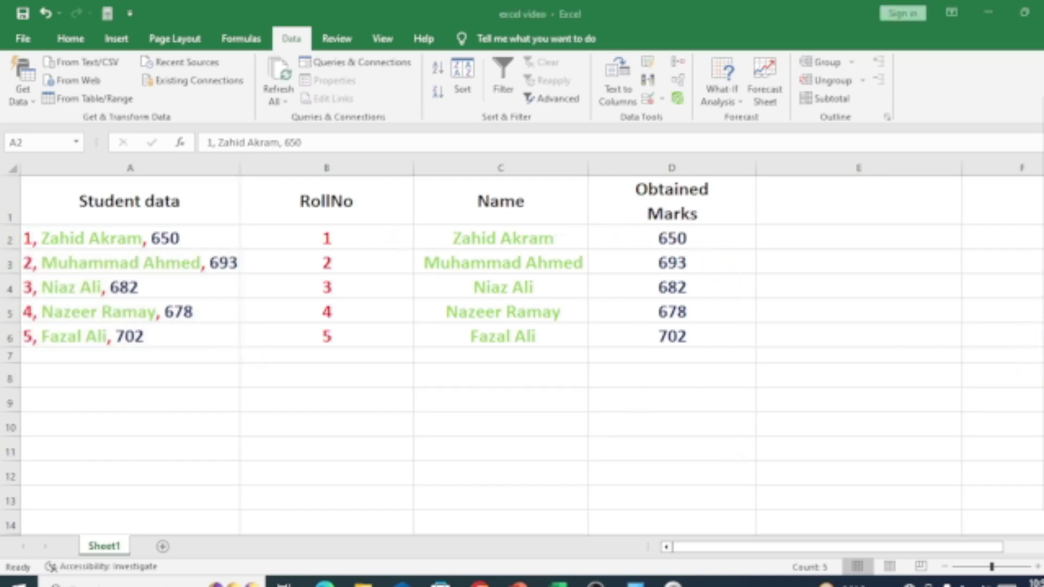
left_click(240, 292)
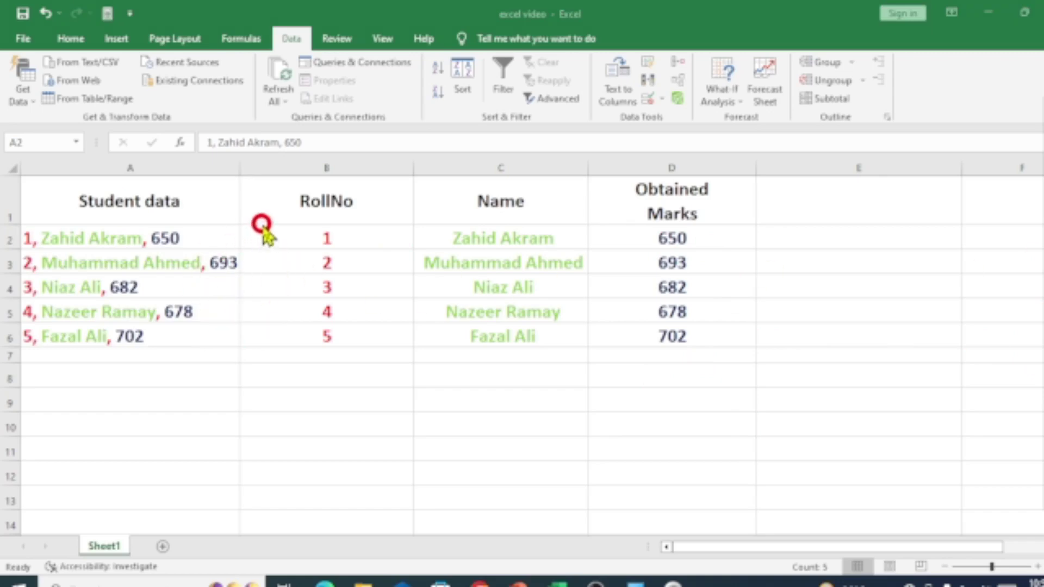